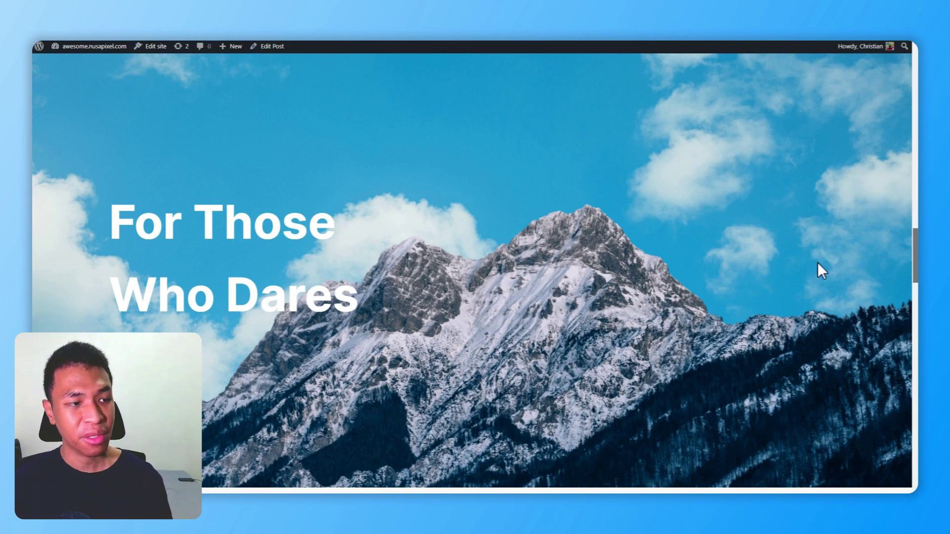
Scroll through the live 'For Those Who Dares' mountain parallax header.
mouse_move(913, 255)
left_mouse_down()
mouse_move(913, 242)
mouse_move(913, 280)
mouse_move(905, 262)
left_mouse_up()
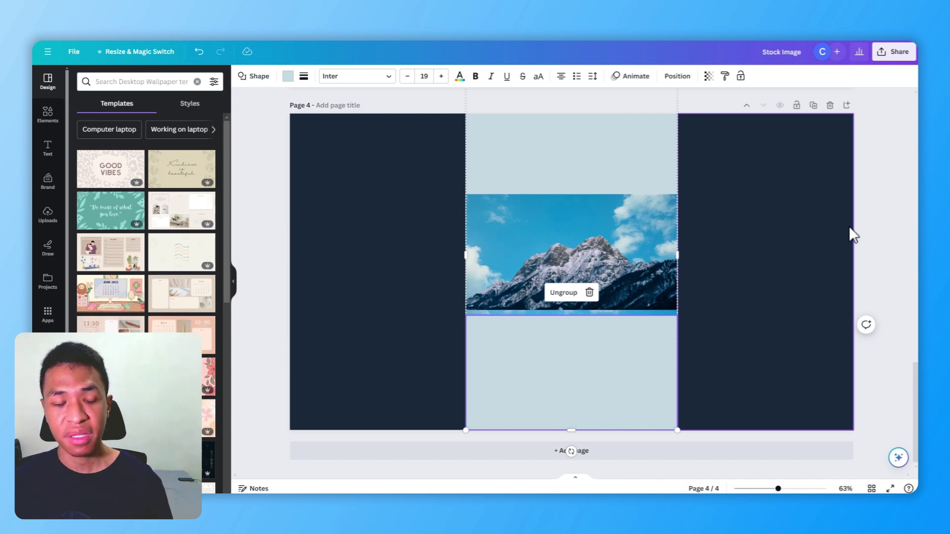
Drag the Canva mountain image group and grey boxes up and down to show the layered depth.
left_click(625, 218)
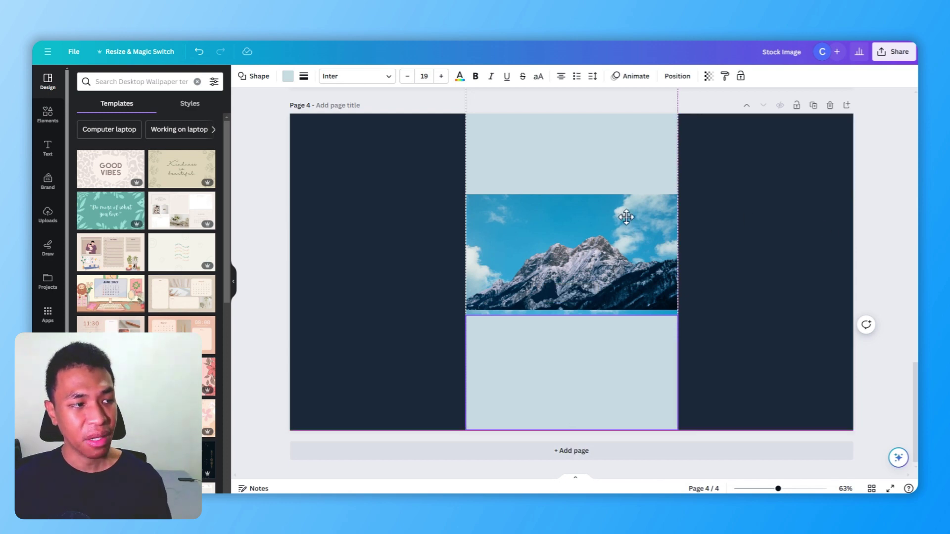
mouse_move(626, 218)
left_mouse_down()
mouse_move(624, 208)
mouse_move(626, 217)
left_mouse_up()
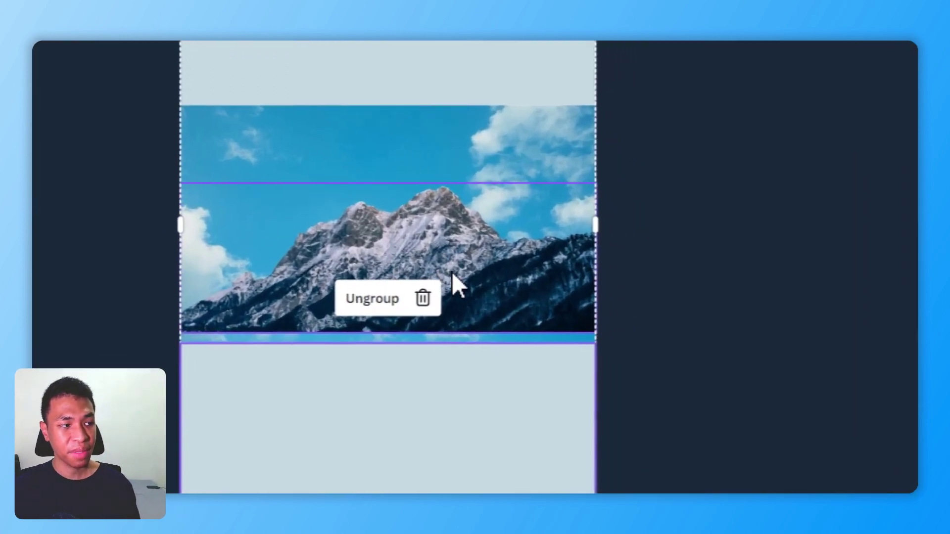
left_click(468, 265)
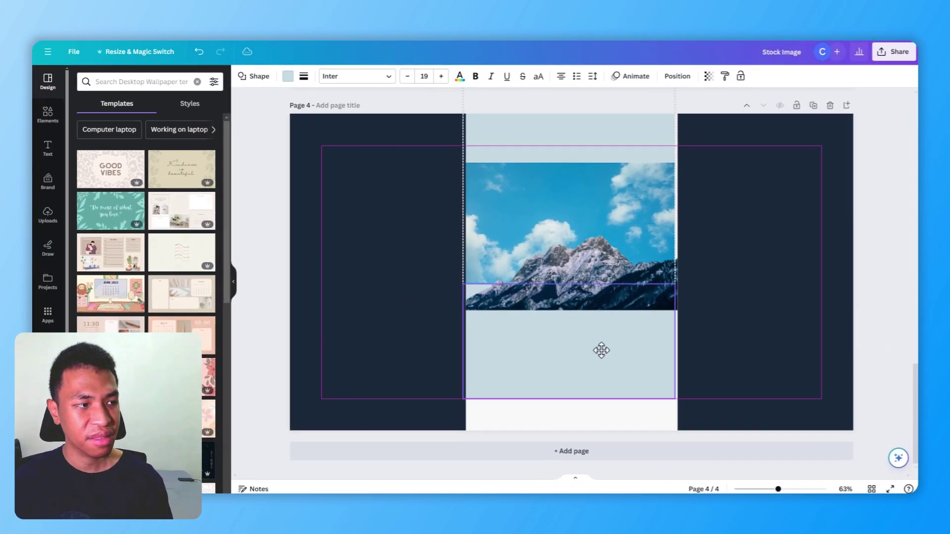
left_click_drag(601, 351, 604, 375)
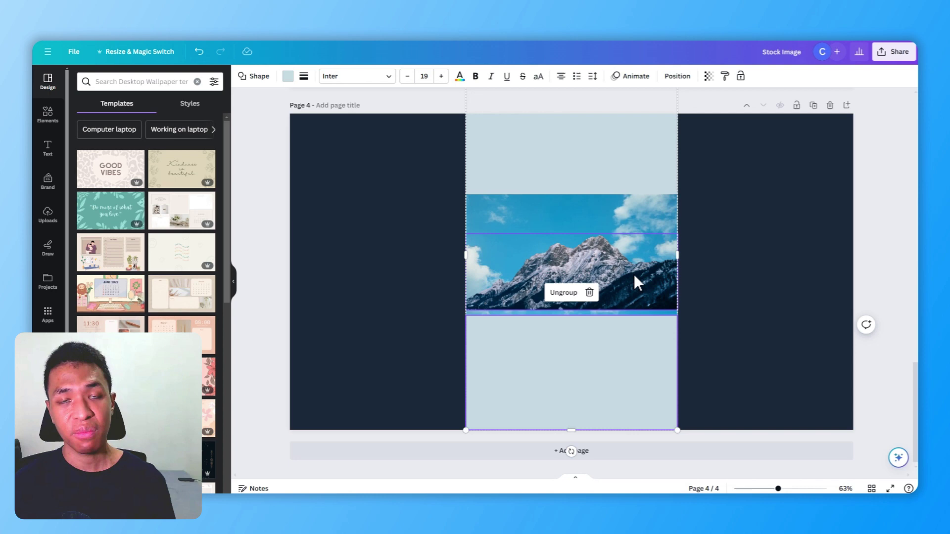
left_click_drag(634, 276, 621, 355)
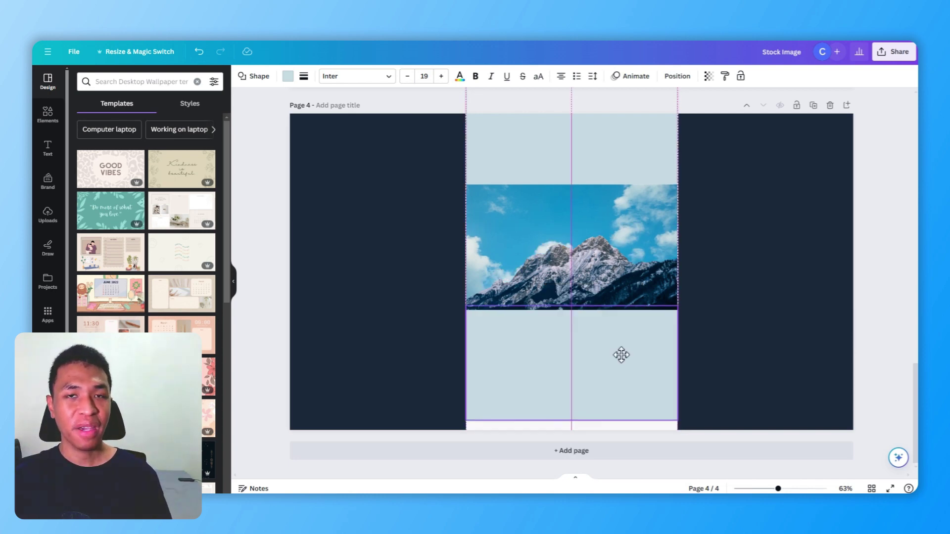
mouse_move(621, 354)
left_mouse_down()
mouse_move(620, 364)
mouse_move(622, 356)
left_mouse_up()
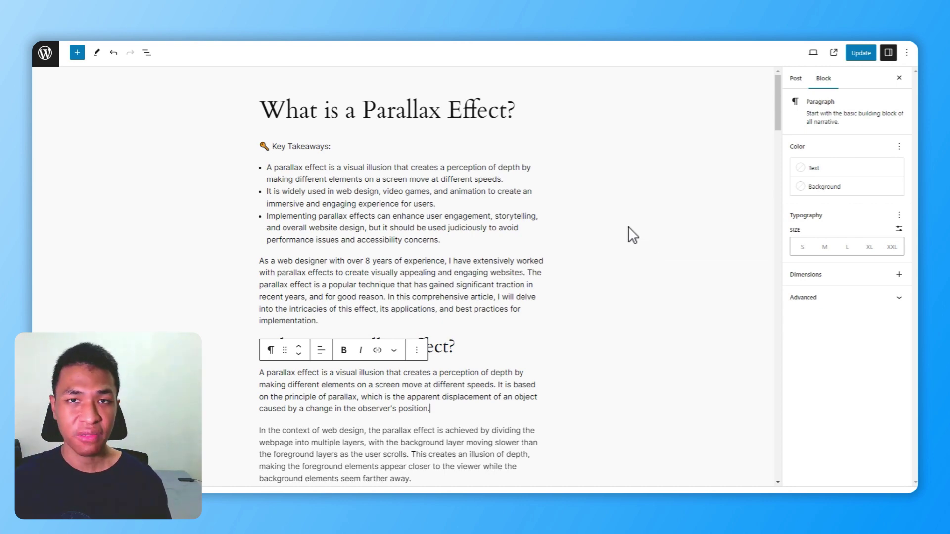
Insert a Cover block with the Clouds image below the parallax definition paragraph.
scroll(593, 230, "down", 5)
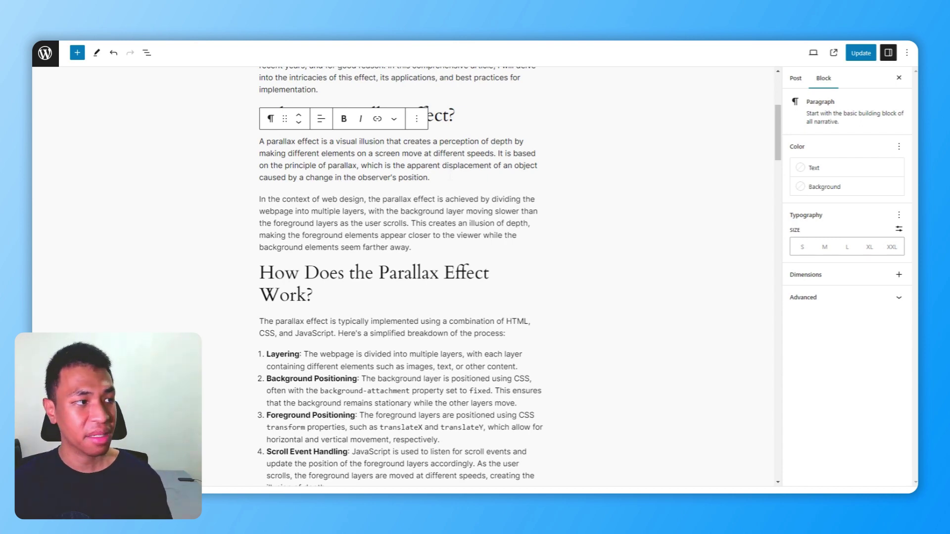
left_click(451, 177)
key("Return")
type("/")
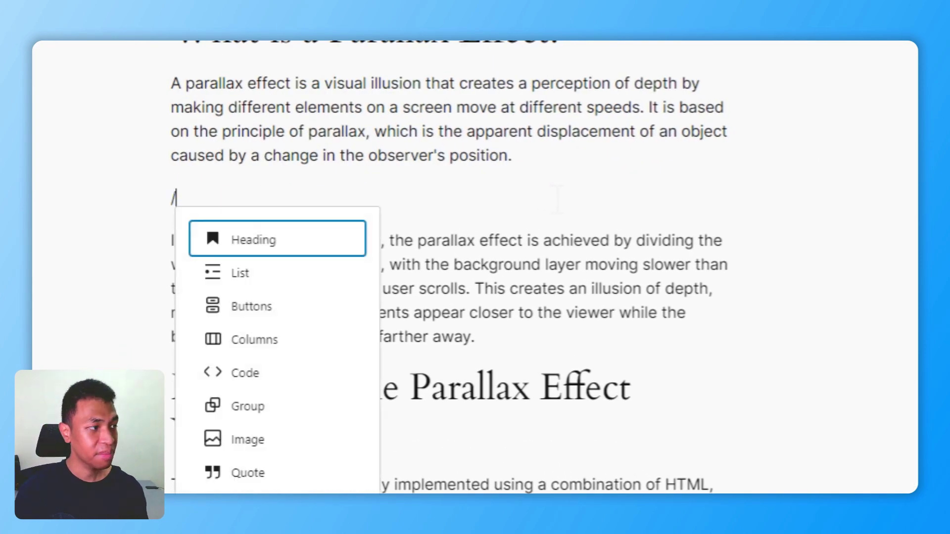
type("cover")
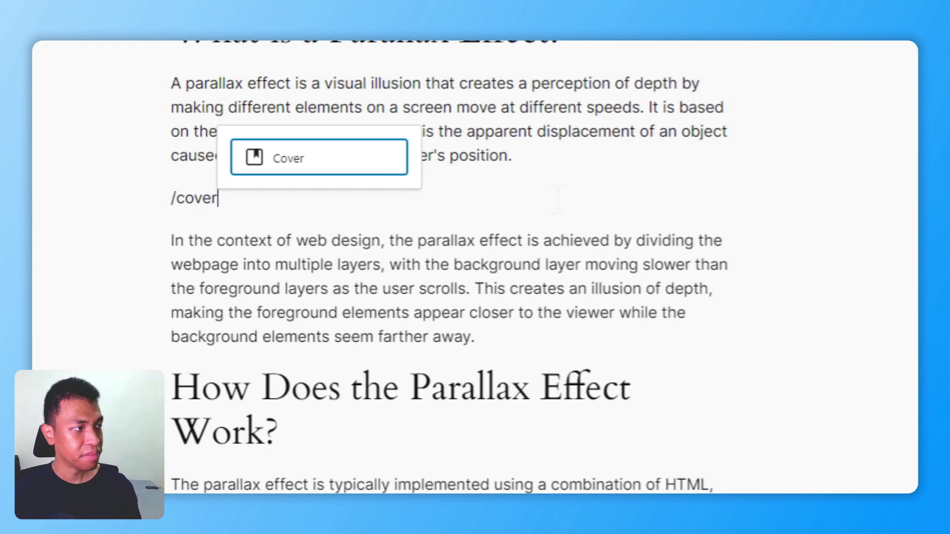
left_click(317, 163)
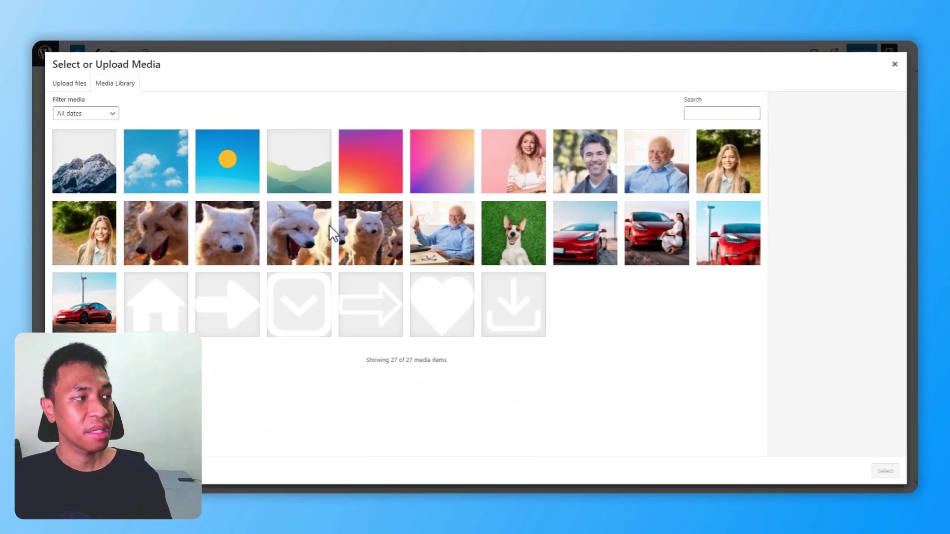
left_click(168, 168)
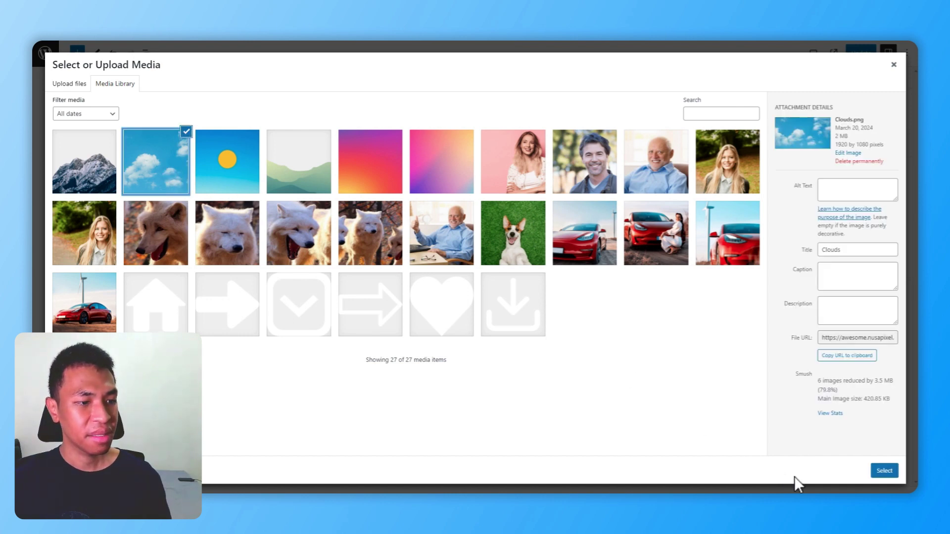
left_click(885, 471)
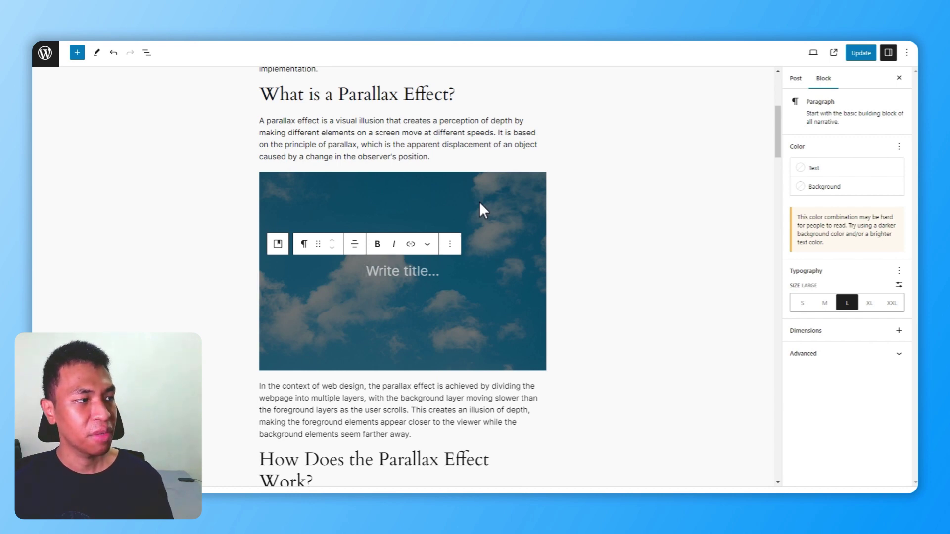
Make the Clouds cover full height and full width, with overlay opacity 0.
left_click(335, 188)
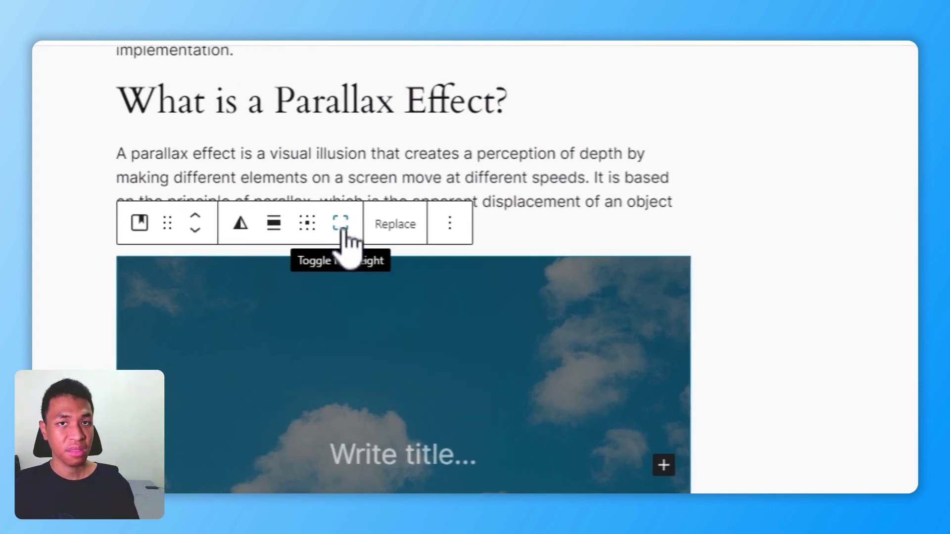
left_click(341, 225)
scroll(351, 275, "down", 2)
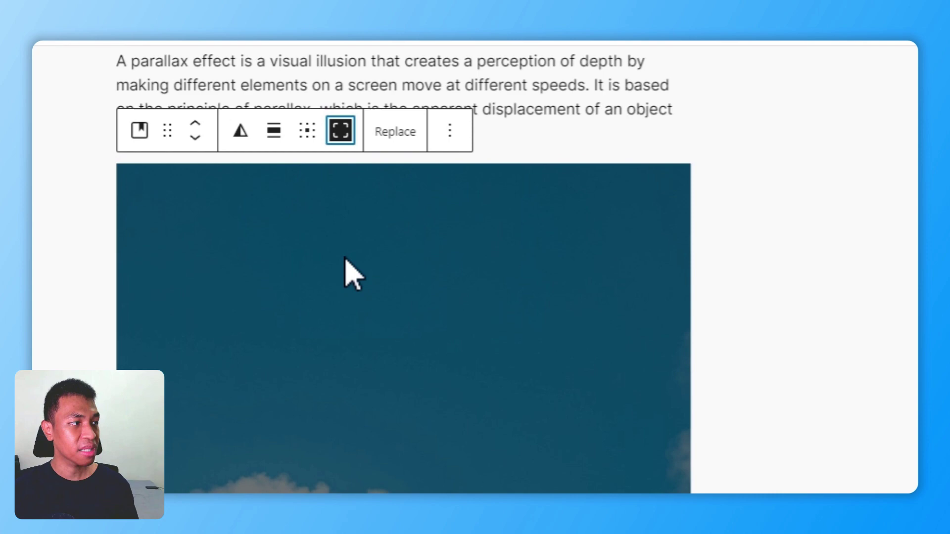
left_click(274, 131)
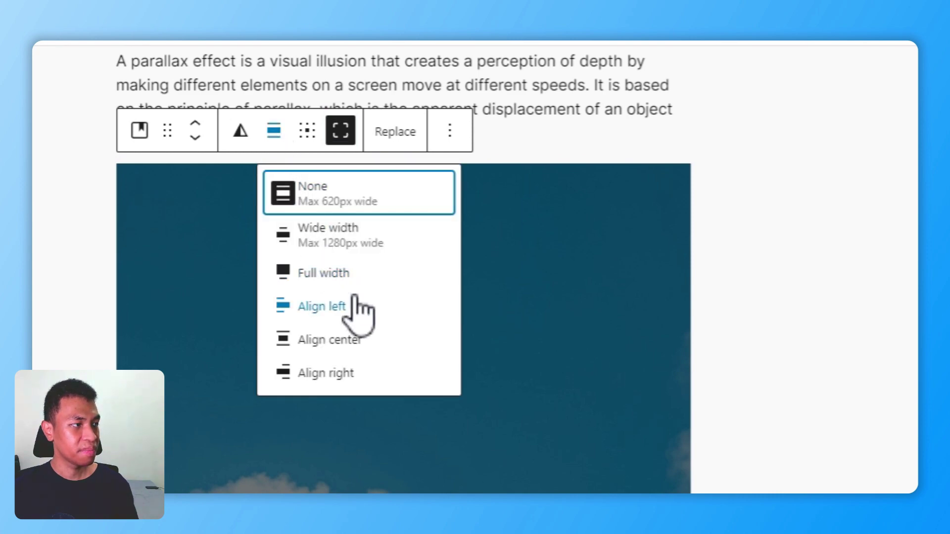
left_click(346, 274)
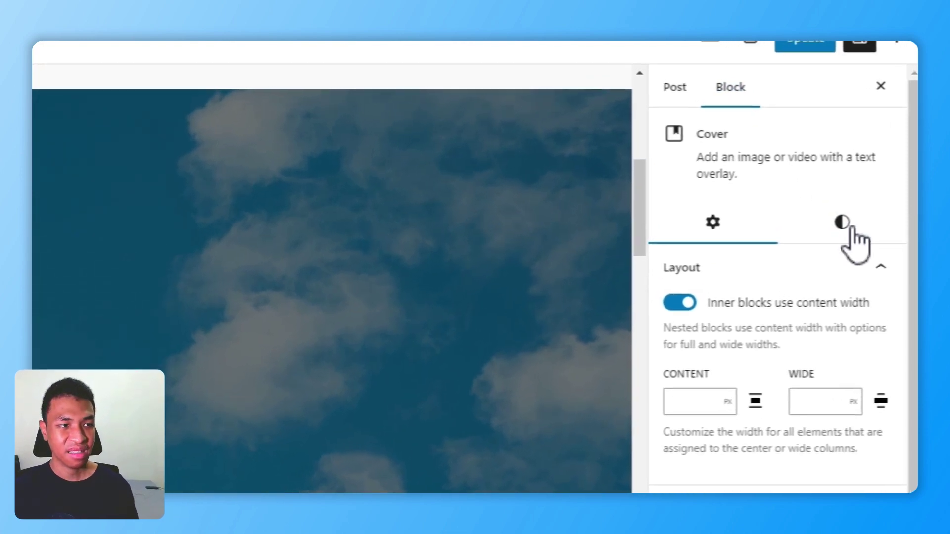
left_click(850, 204)
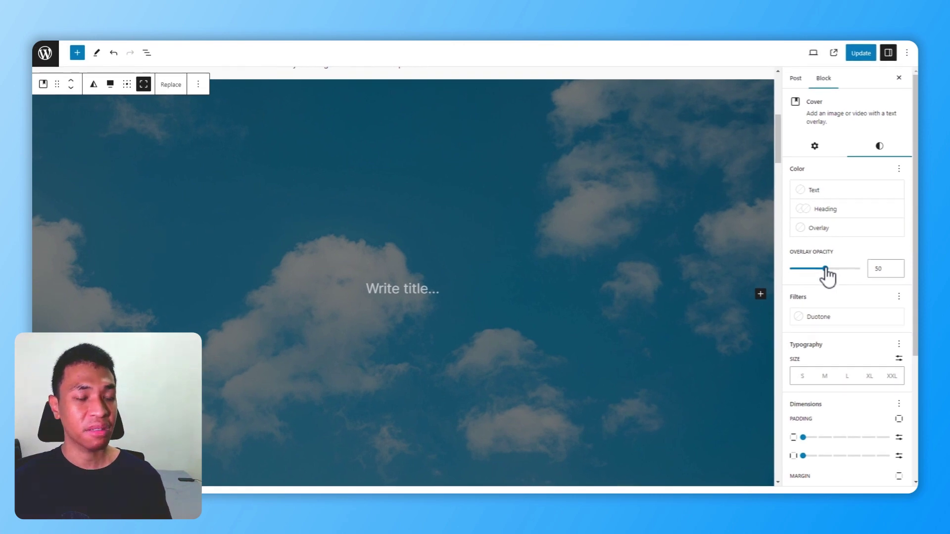
left_click_drag(823, 269, 790, 268)
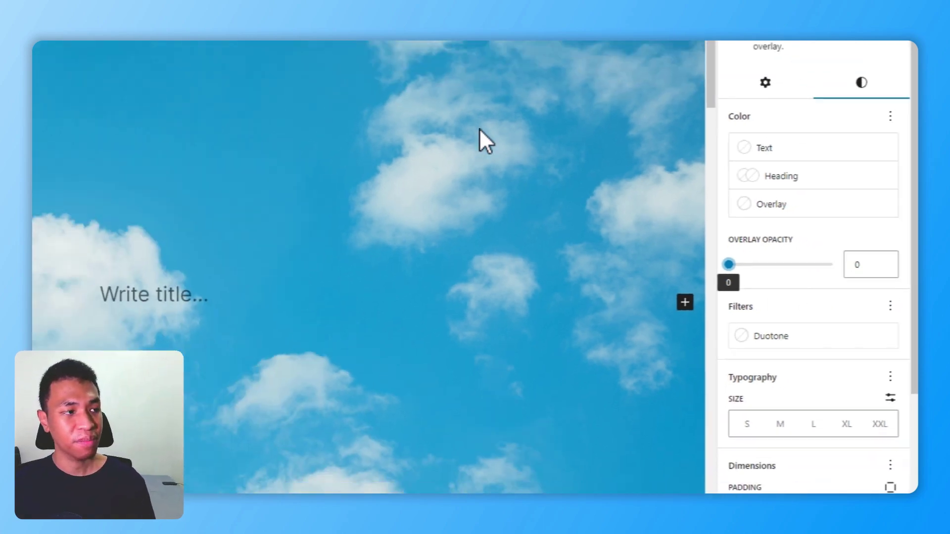
scroll(865, 337, "down", 3)
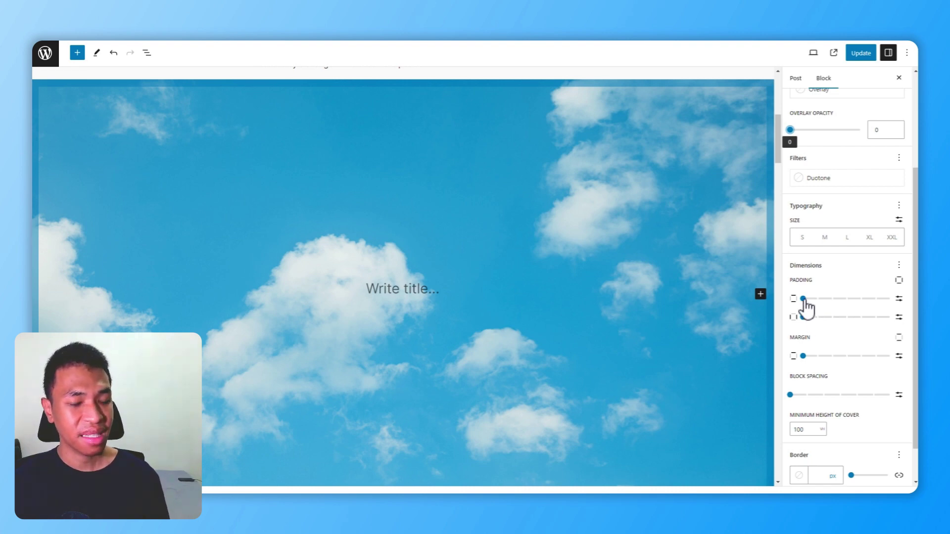
Drag both Dimensions padding sliders of the Clouds cover down to 0.
left_click_drag(804, 300, 784, 298)
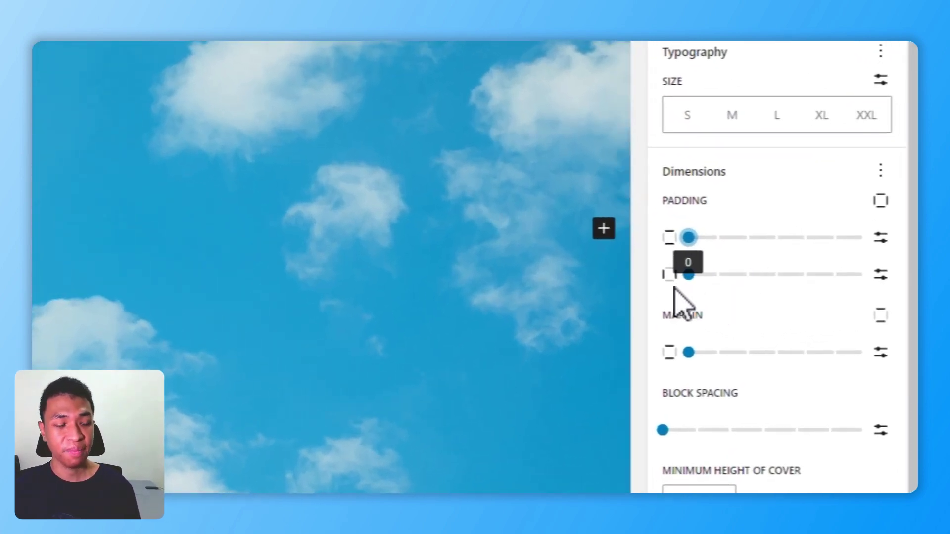
left_click_drag(687, 275, 667, 278)
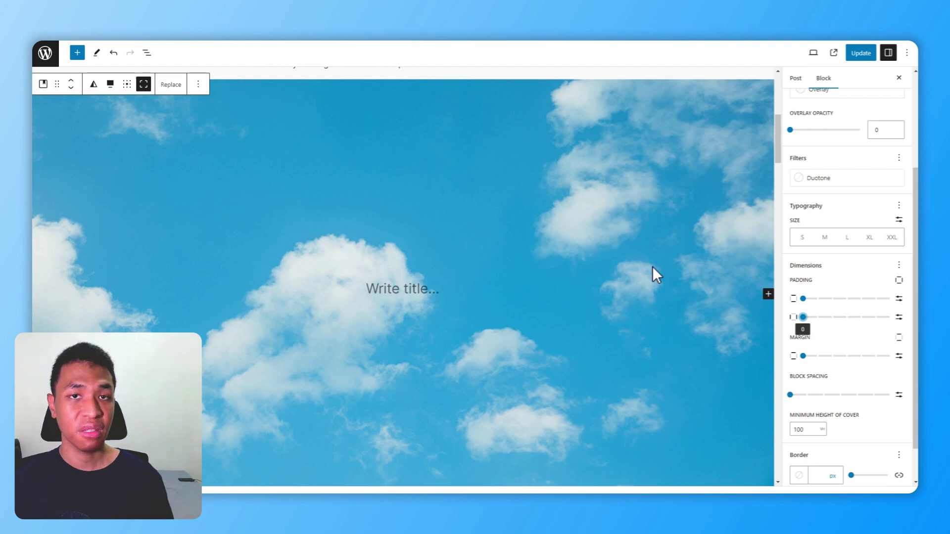
Nest a second Cover block with the mountain image inside the sky cover.
left_click(393, 290)
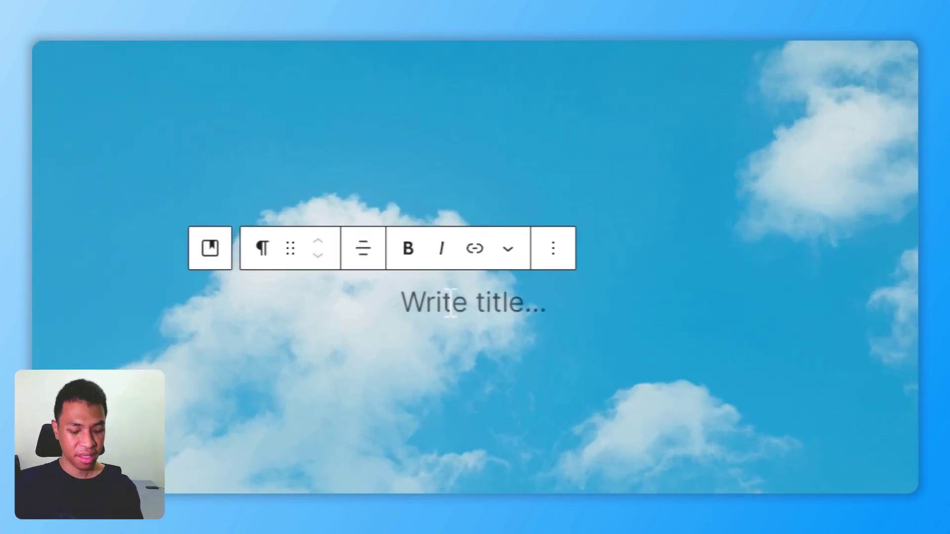
type("/cover")
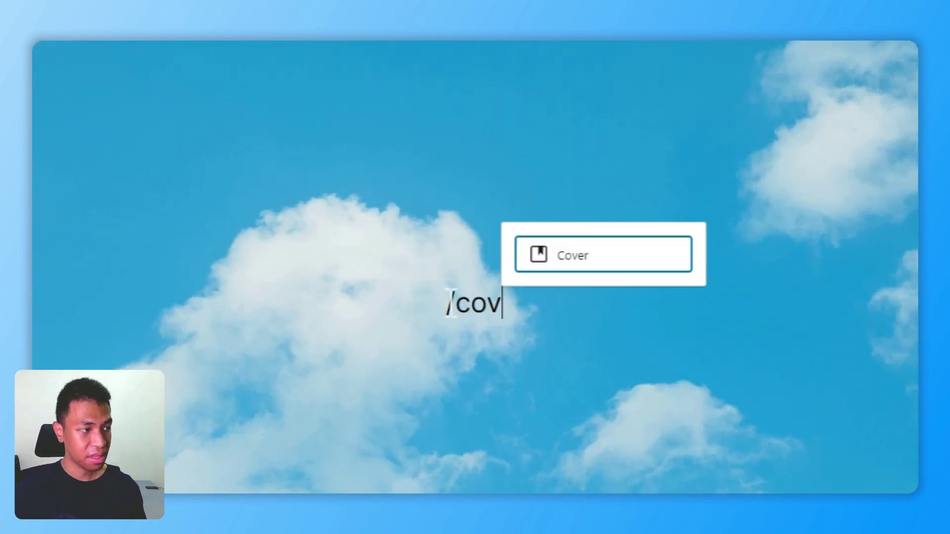
left_click(599, 258)
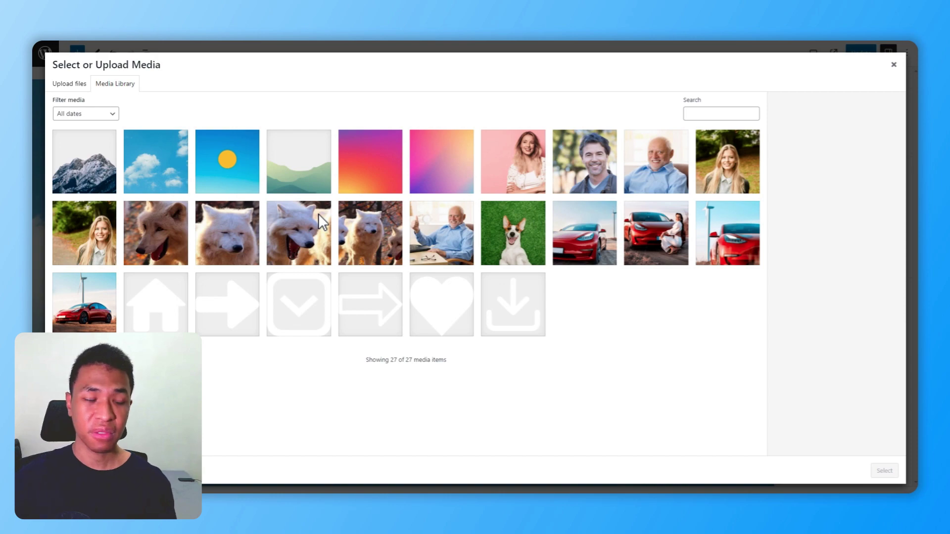
left_click(88, 165)
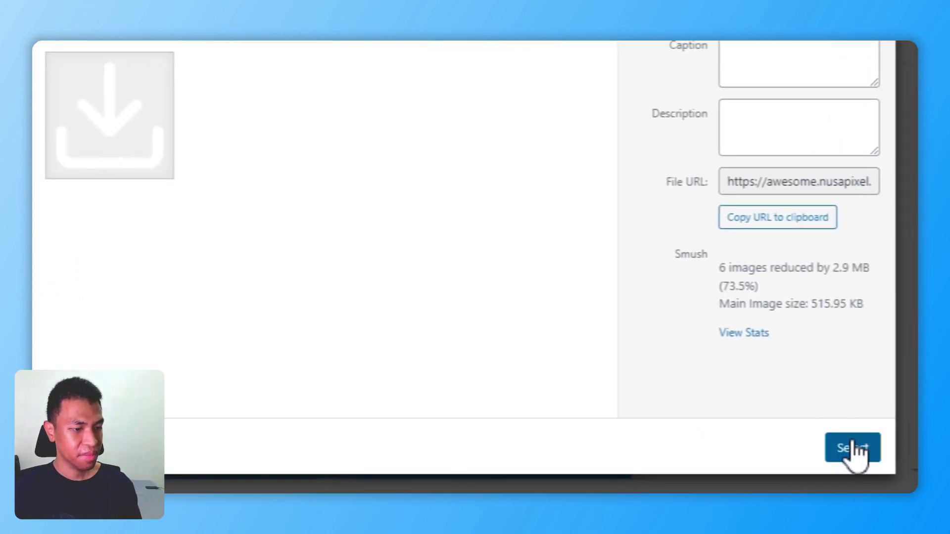
left_click(848, 451)
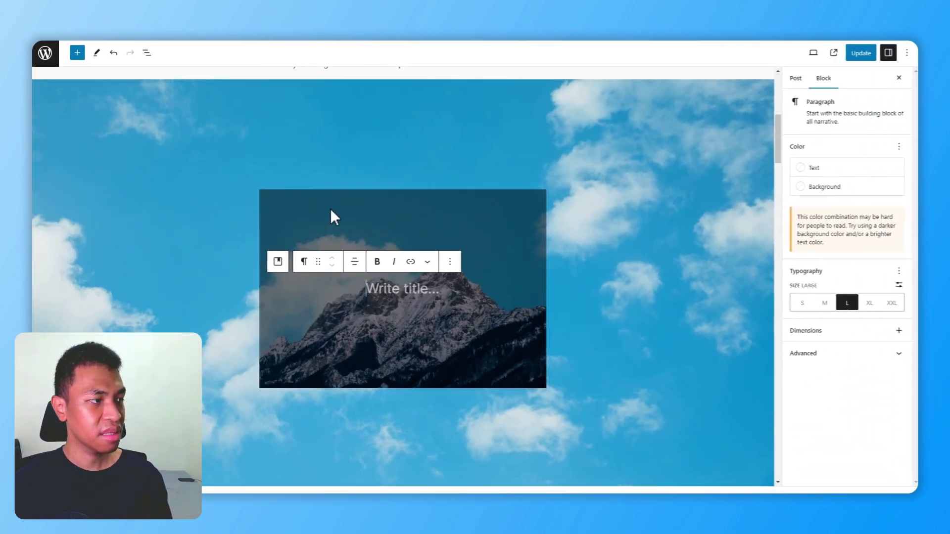
Make the mountain cover full height and full width, with overlay opacity 0.
left_click(331, 209)
left_click(397, 173)
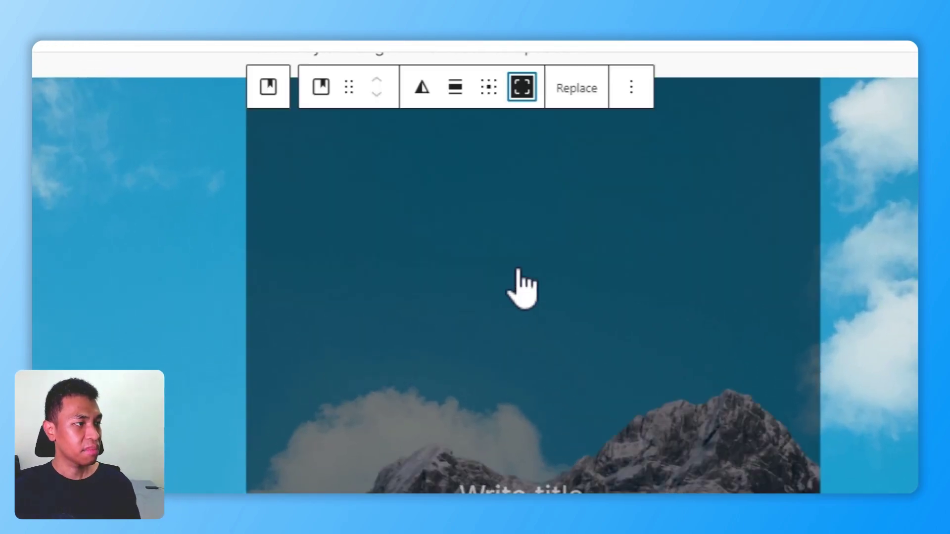
left_click(453, 88)
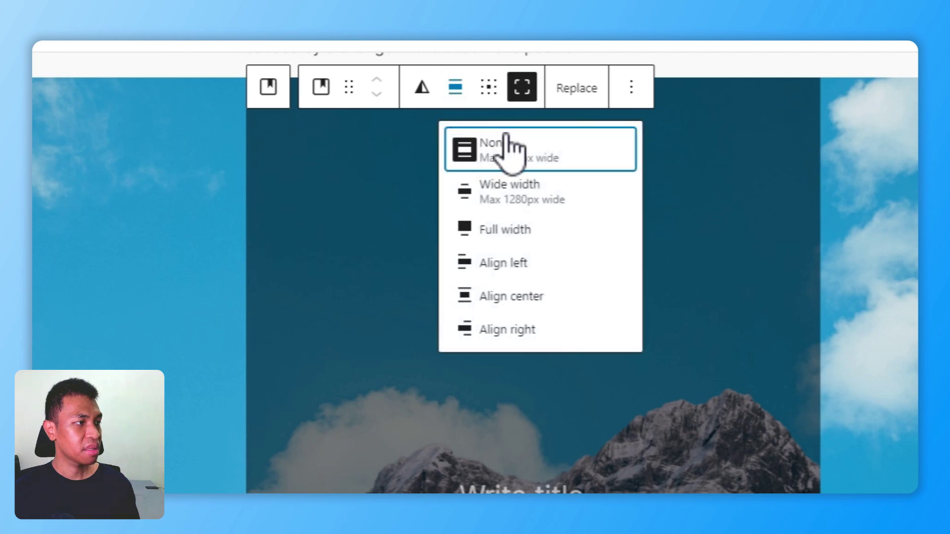
left_click(526, 237)
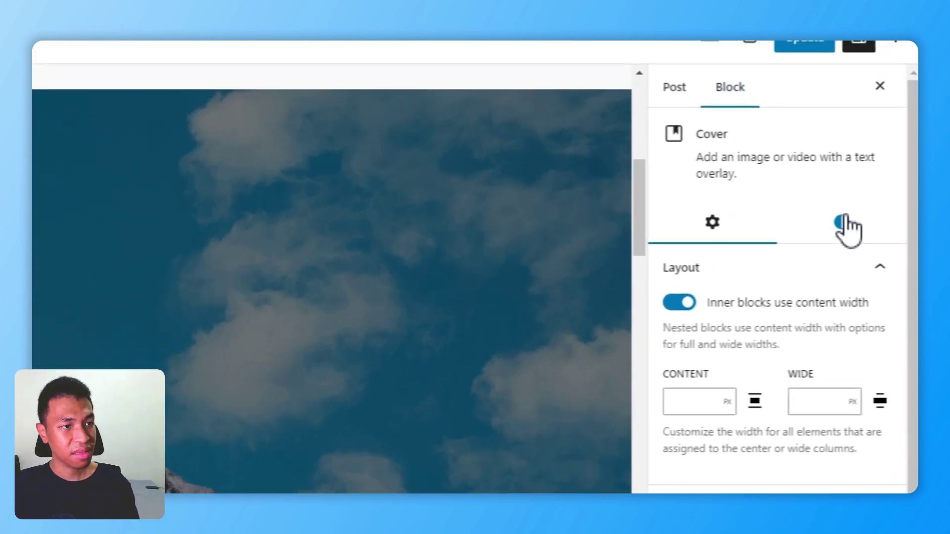
left_click(879, 146)
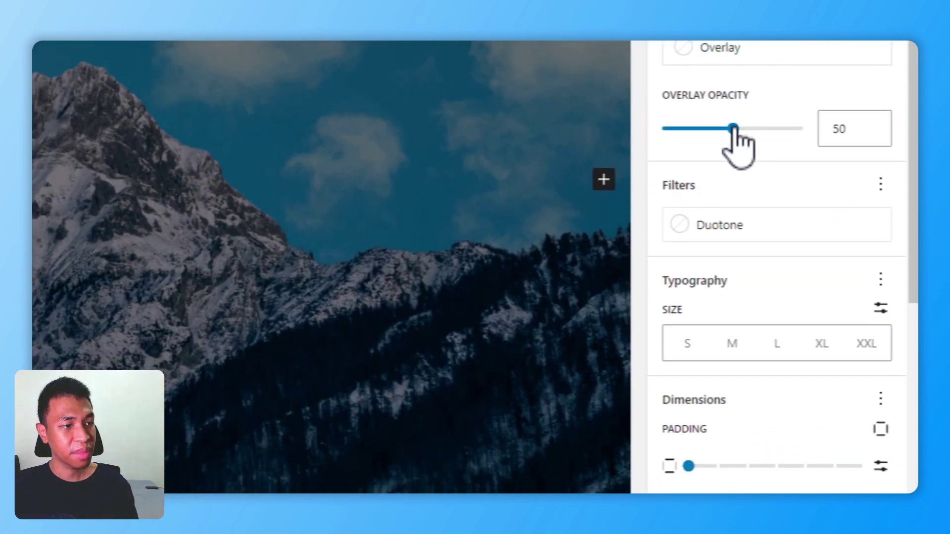
left_click_drag(734, 208, 663, 209)
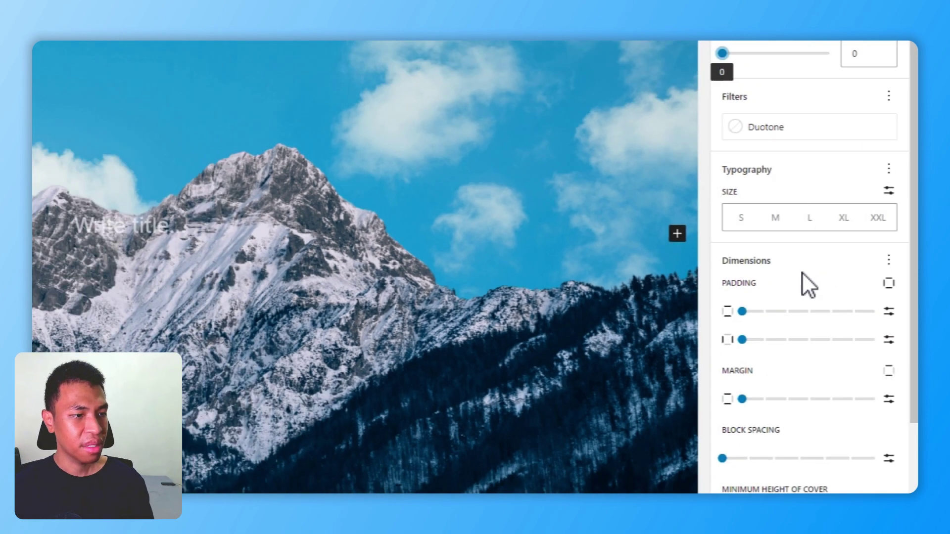
scroll(665, 251, "down", 1)
scroll(665, 243, "up", 2)
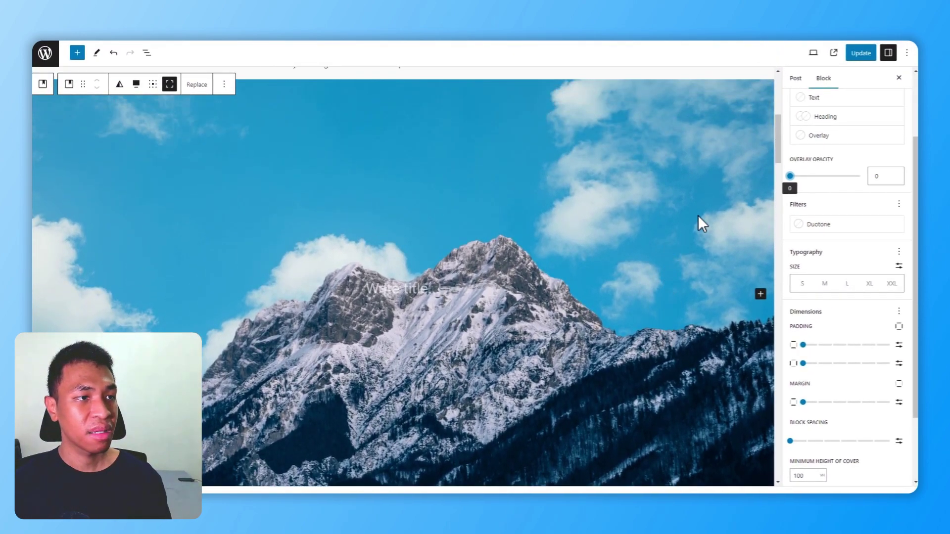
scroll(841, 198, "up", 3)
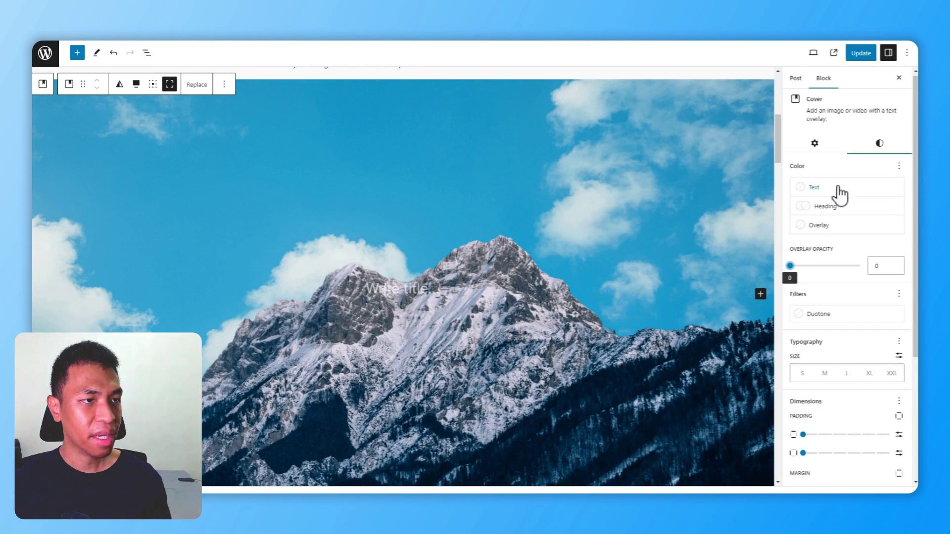
Turn on Fixed background in the mountain cover's Media settings and scroll to check it.
left_click(827, 153)
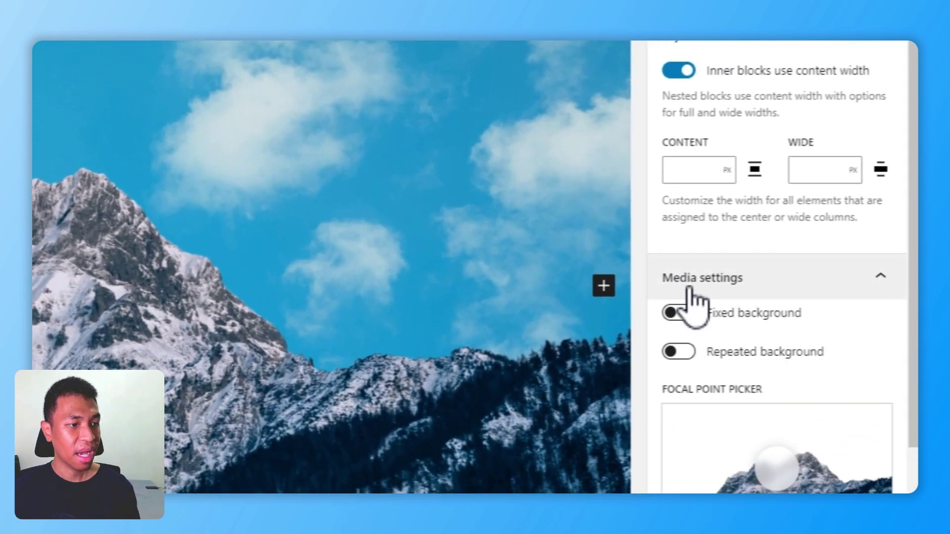
left_click(686, 320)
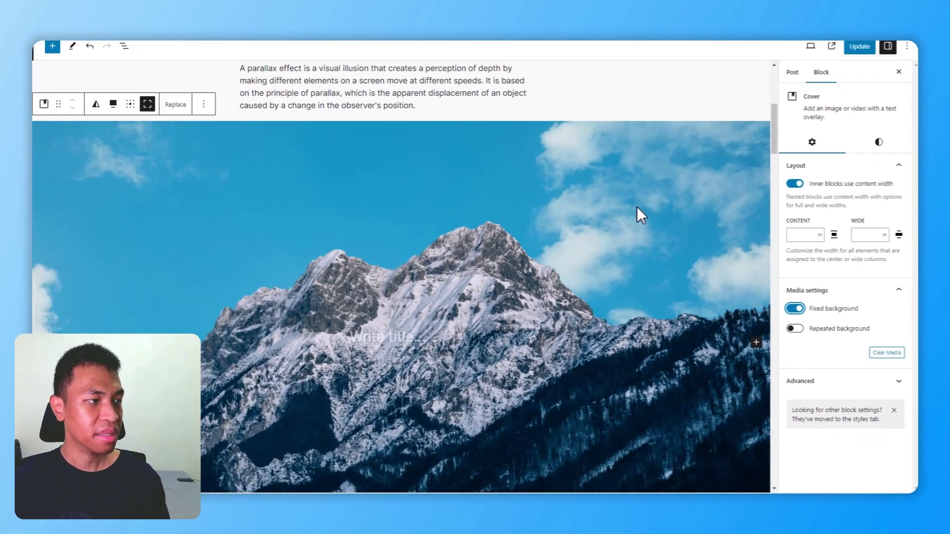
scroll(493, 166, "down", 3)
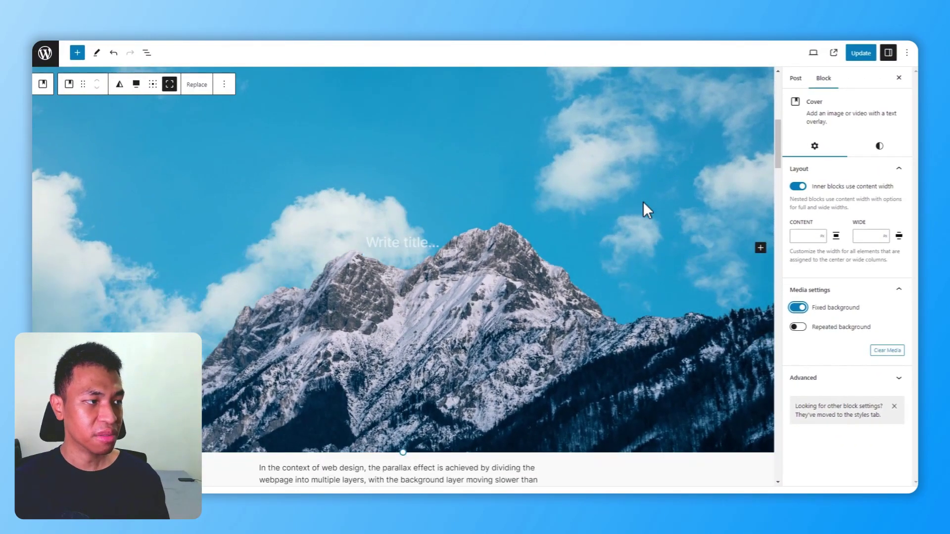
scroll(493, 166, "up", 2)
scroll(643, 204, "down", 2)
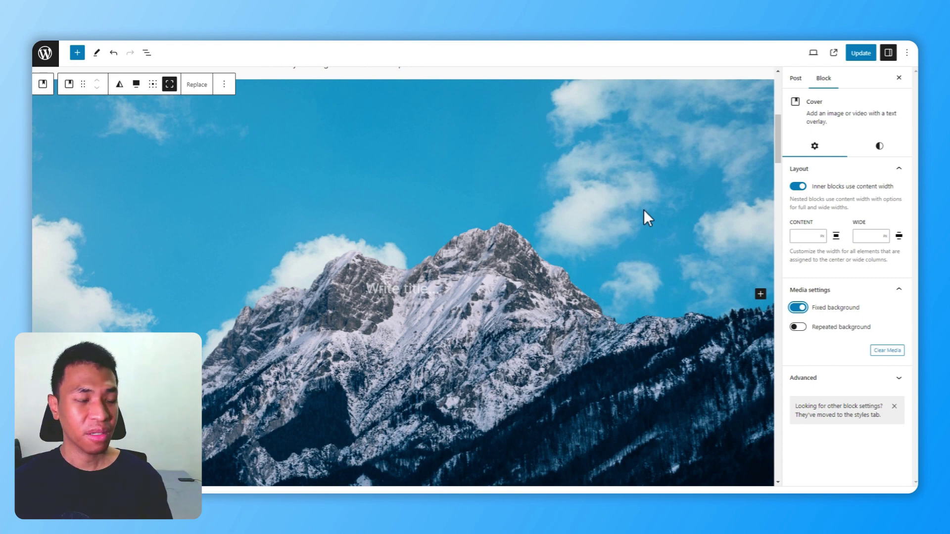
scroll(655, 220, "up", 2)
scroll(663, 218, "down", 3)
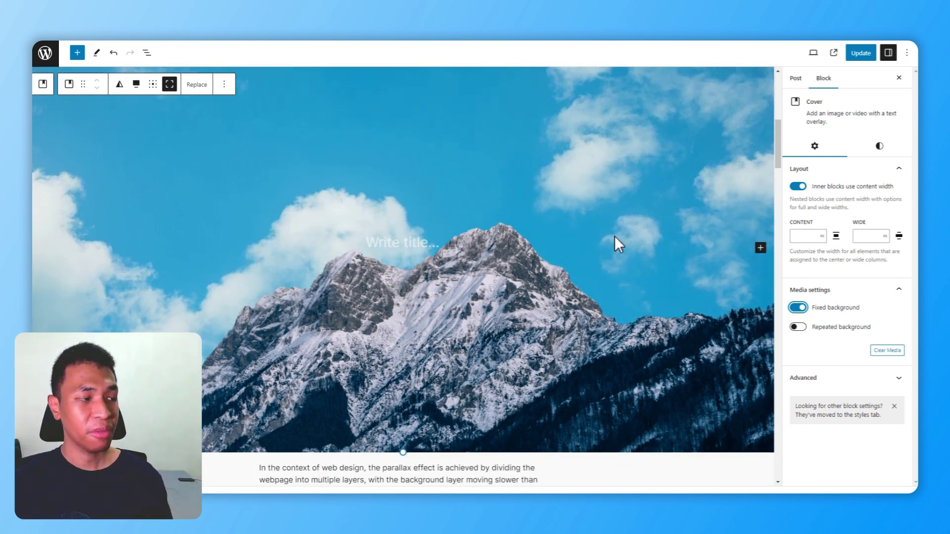
scroll(621, 244, "up", 2)
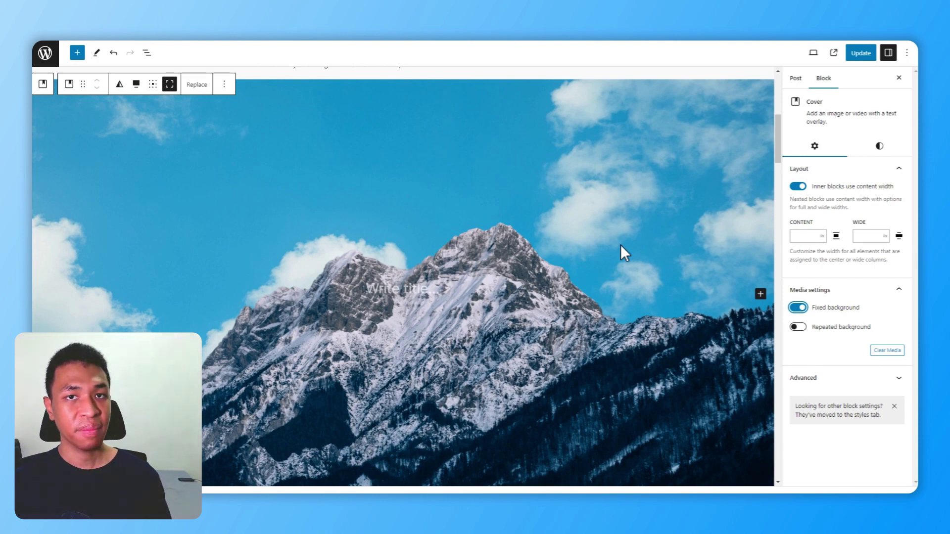
Title the mountain cover 'Snowy Mountain' in bold at XXL size.
left_click(391, 289)
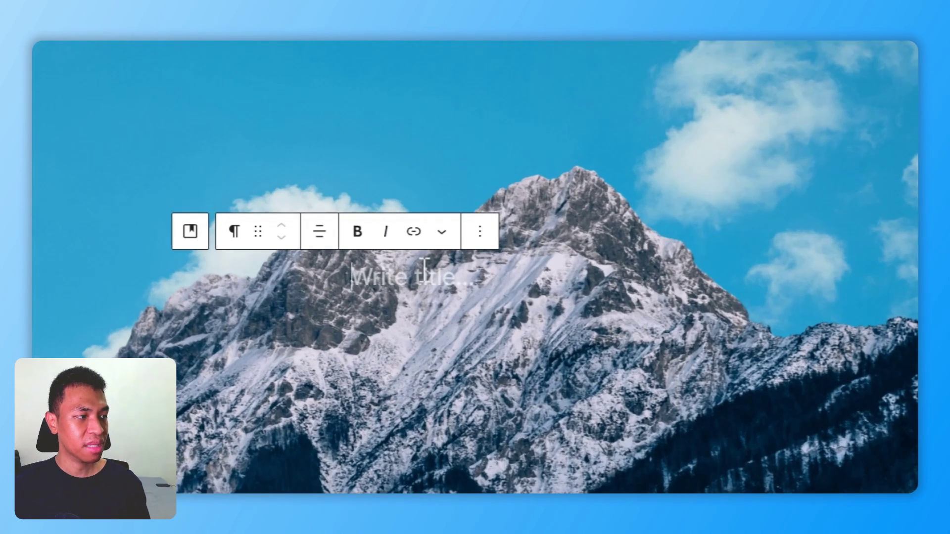
type("Snow")
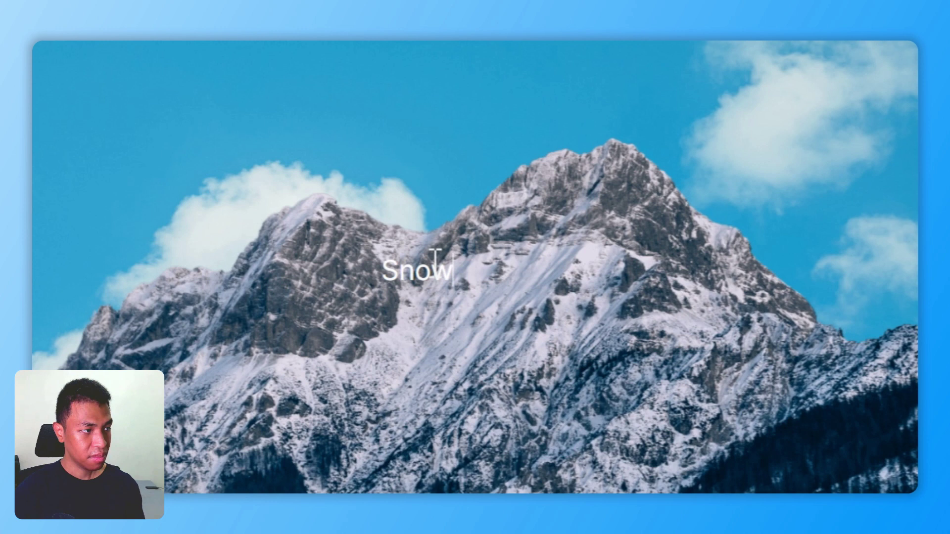
type("y Mountain")
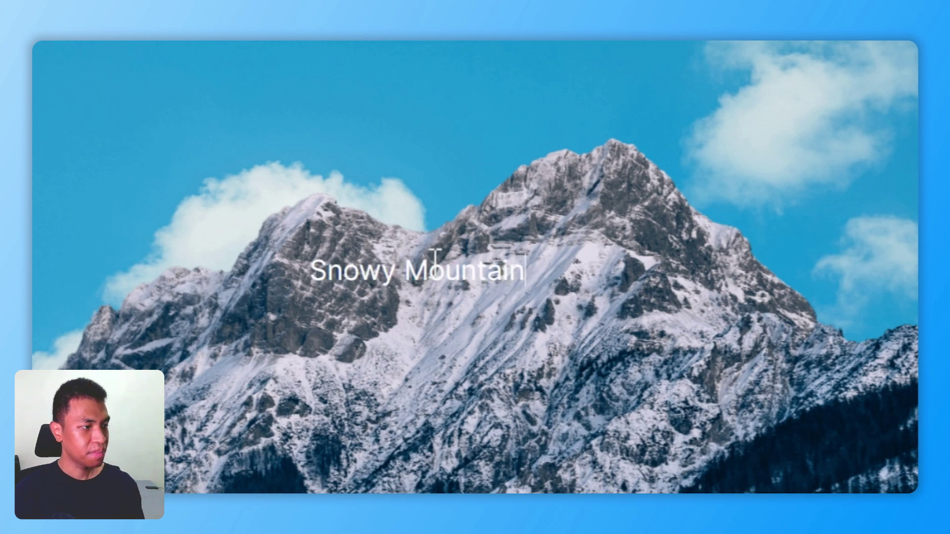
left_click_drag(525, 271, 260, 271)
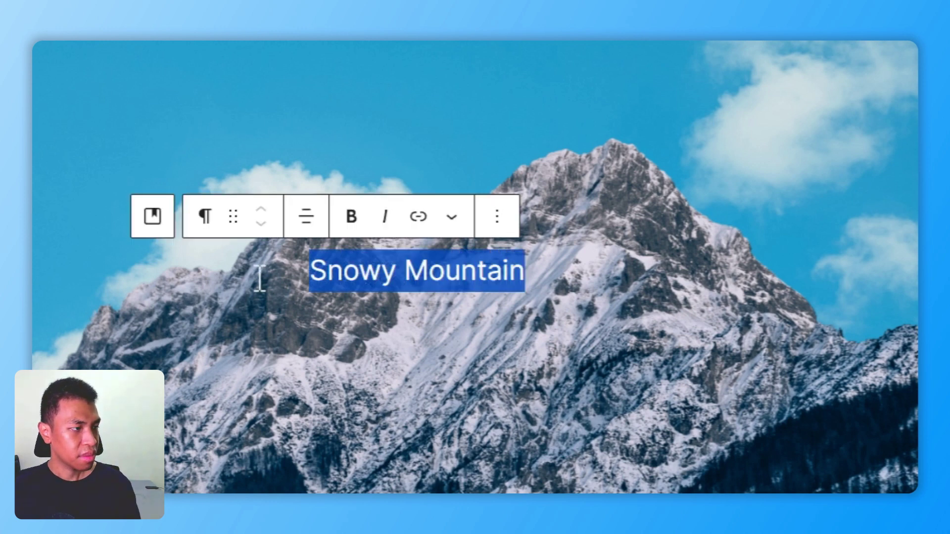
left_click(357, 222)
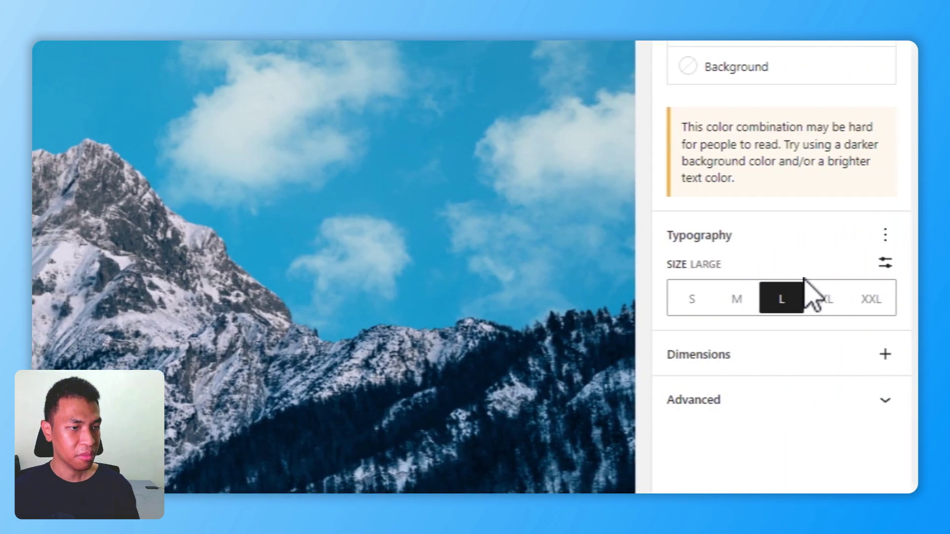
left_click(869, 302)
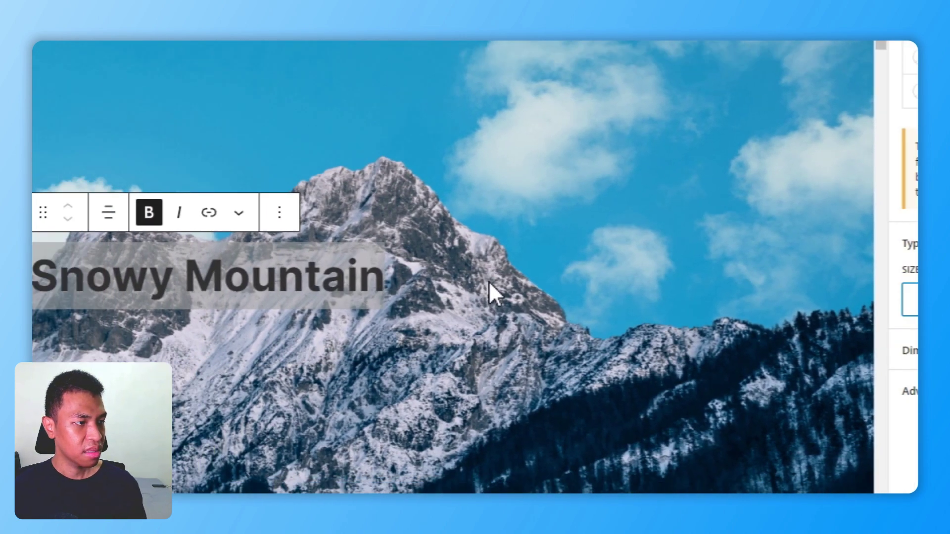
left_click(470, 292)
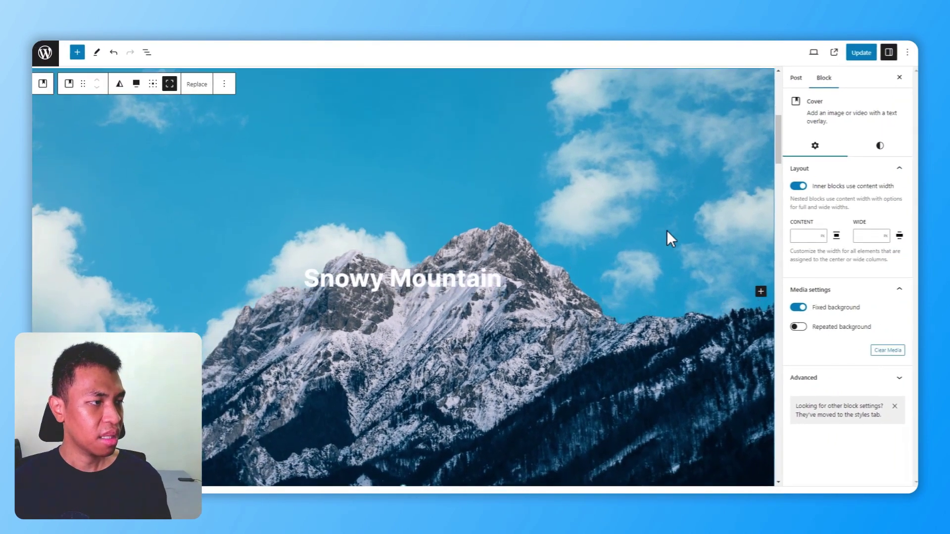
scroll(667, 231, "up", 3)
scroll(655, 201, "down", 2)
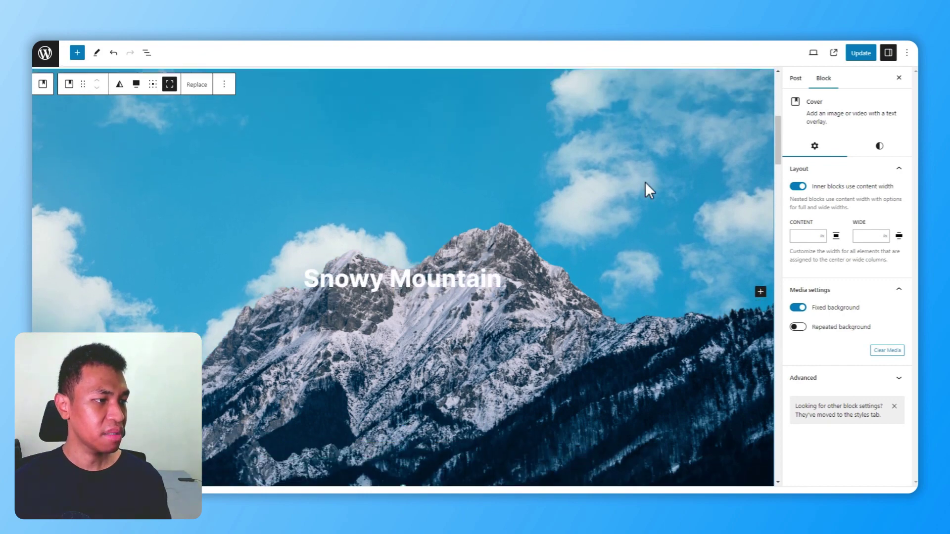
scroll(646, 185, "up", 3)
scroll(646, 186, "down", 2)
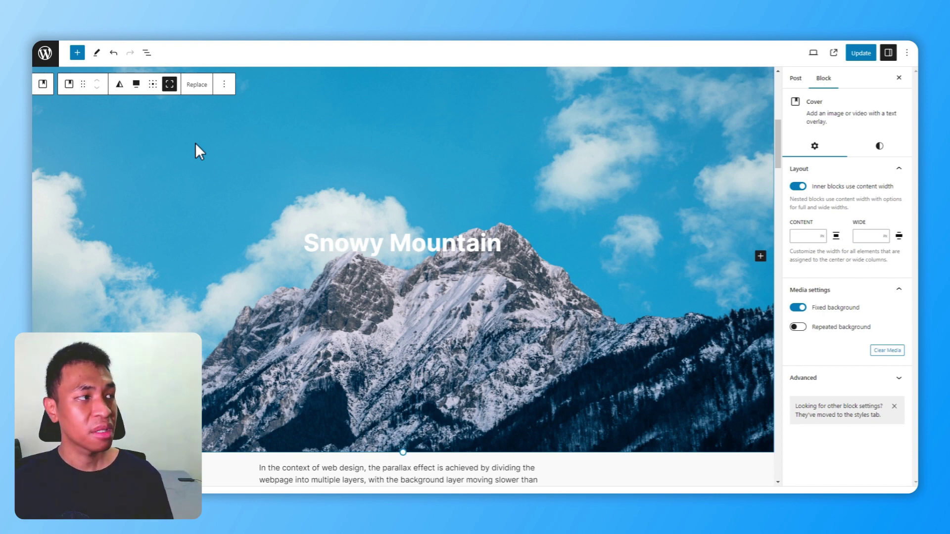
In List View, drag the outer sky Cover below the list in 'How Does the Parallax Effect Work?'.
left_click(146, 53)
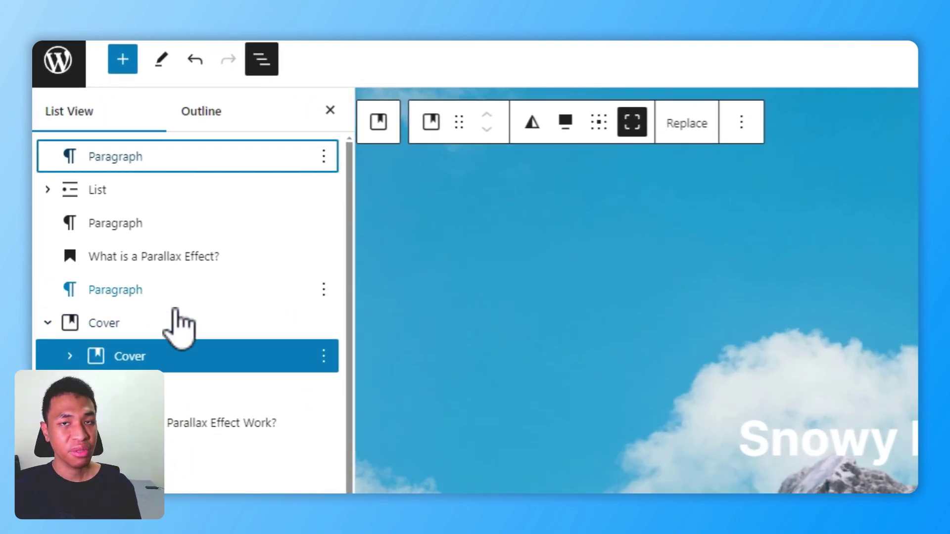
left_click(156, 326)
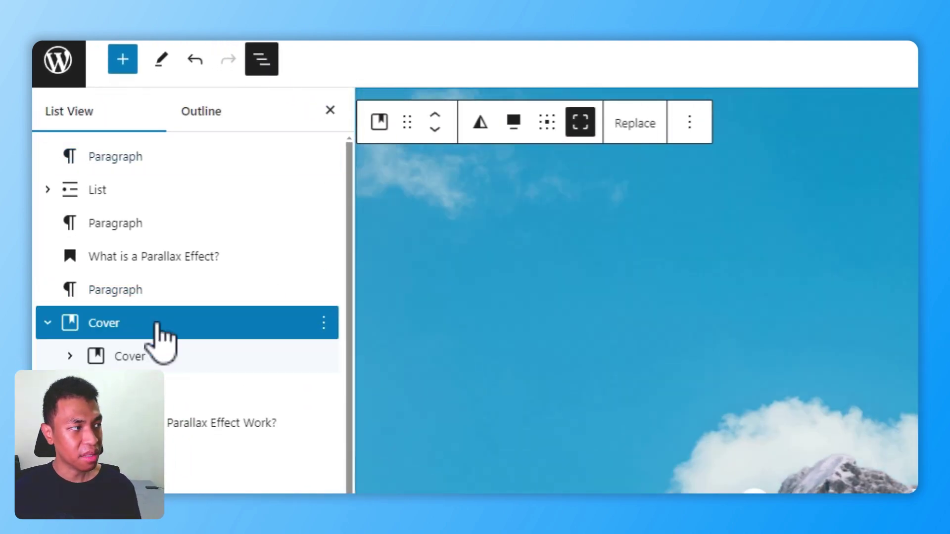
left_click(170, 363)
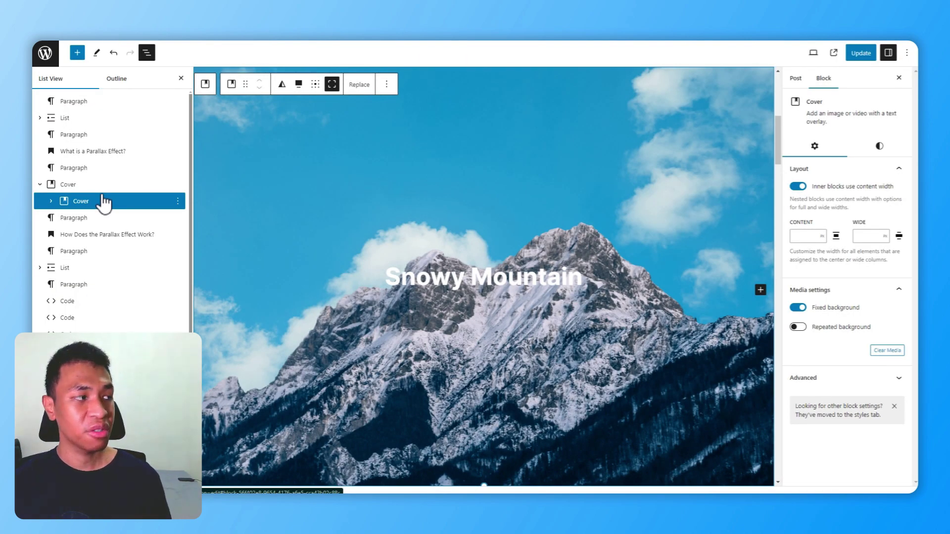
left_click(89, 187)
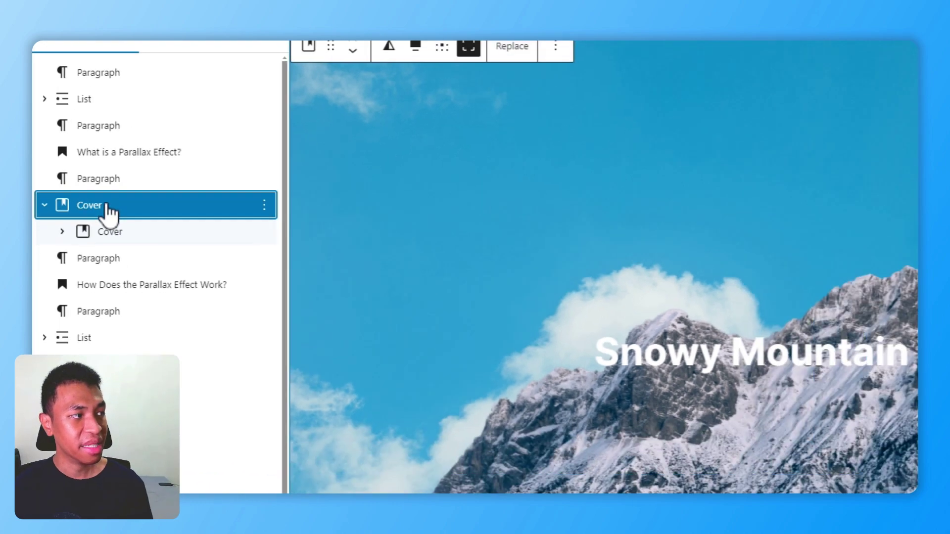
left_click_drag(142, 220, 128, 387)
left_click_drag(80, 254, 99, 229)
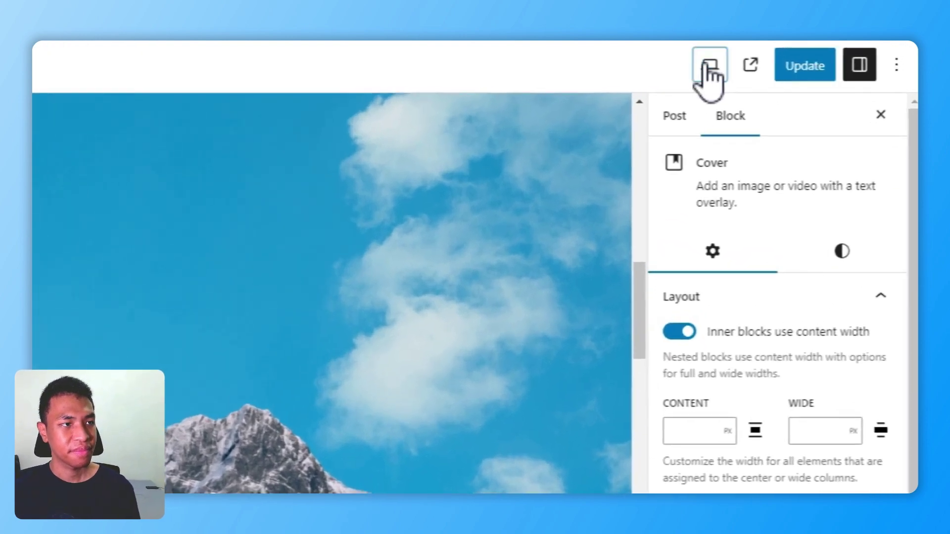
Preview the post in a new tab and scroll through the Snowy Mountain parallax section.
left_click(813, 52)
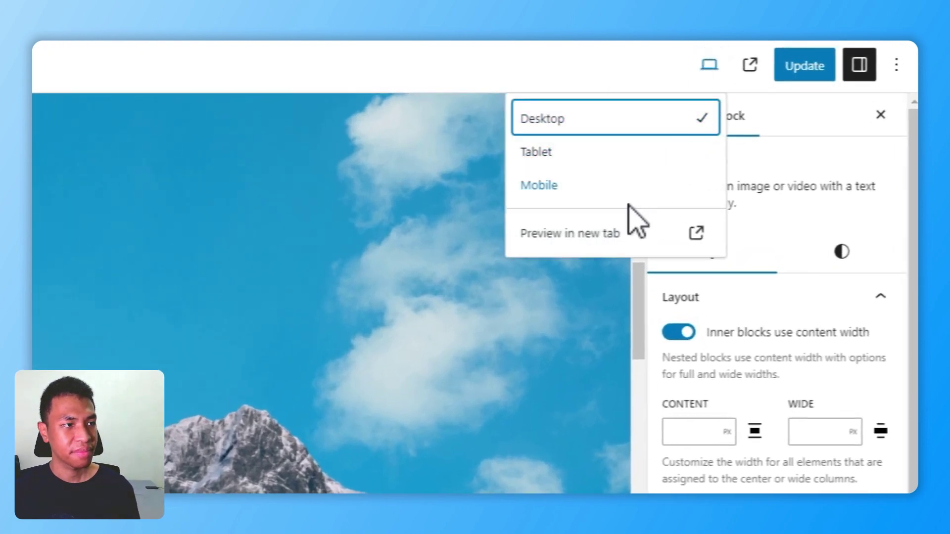
left_click(603, 232)
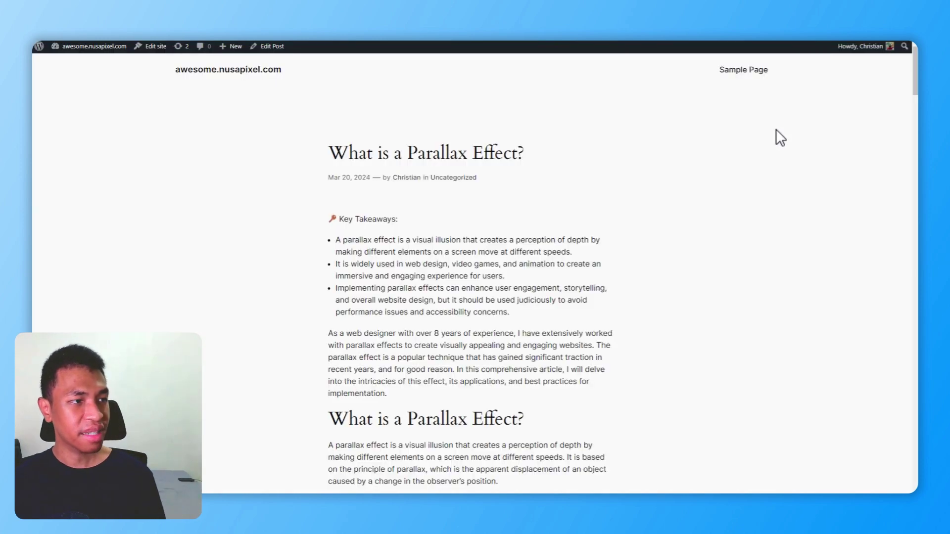
scroll(775, 129, "down", 5)
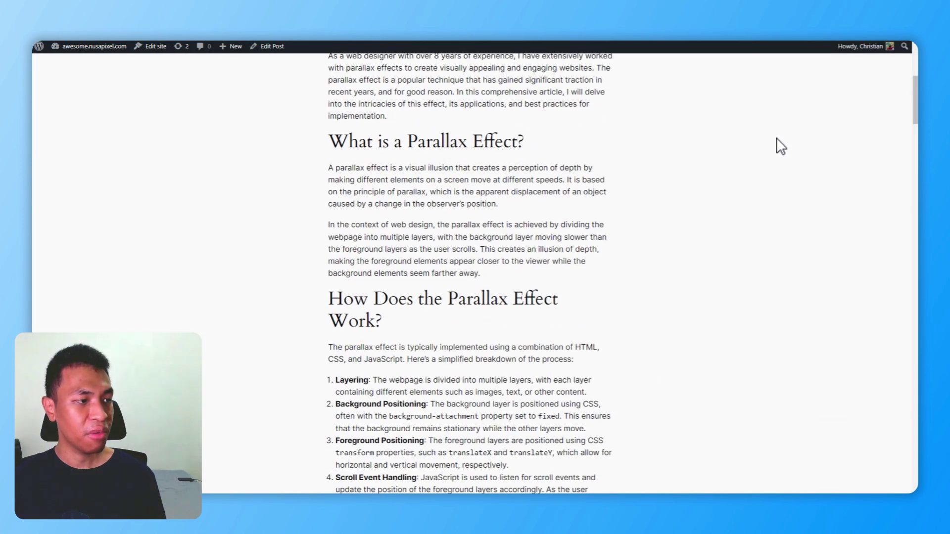
scroll(776, 141, "down", 10)
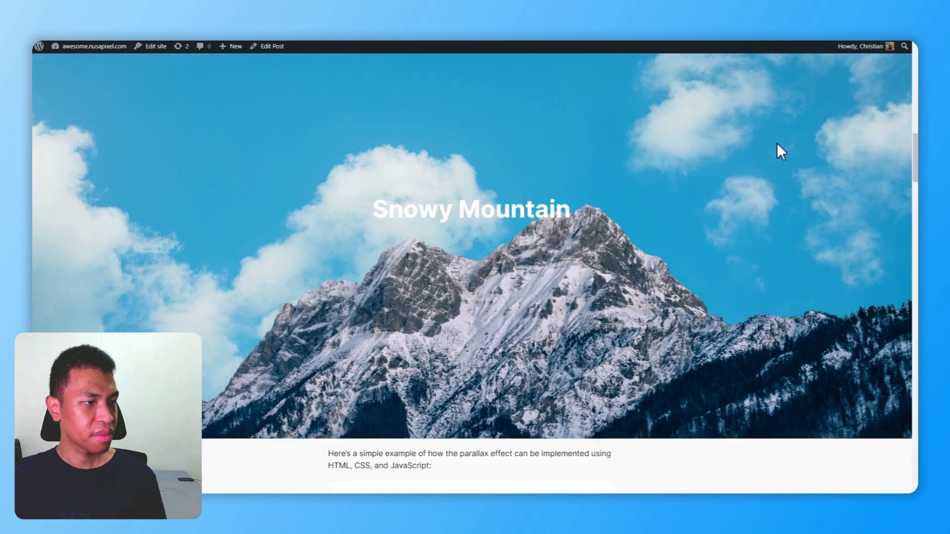
scroll(775, 149, "up", 4)
scroll(775, 151, "down", 4)
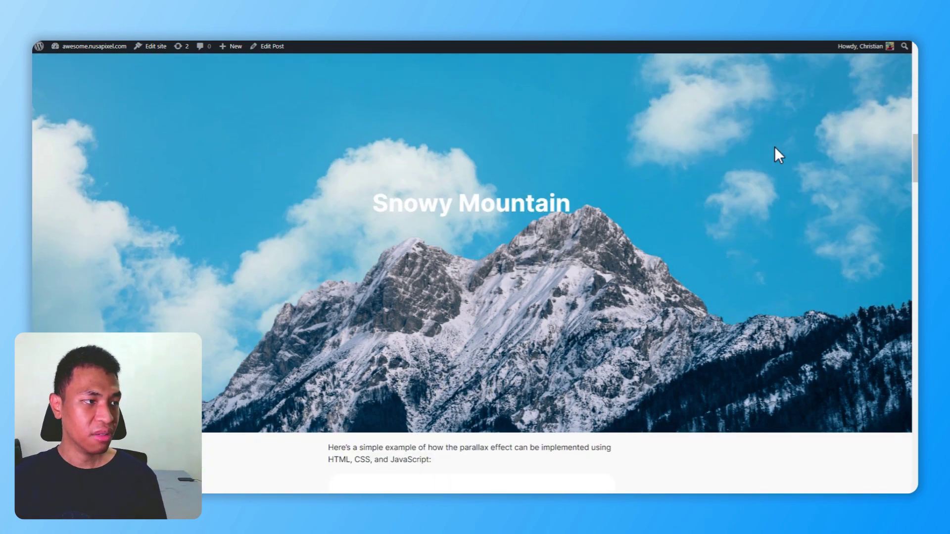
scroll(773, 146, "up", 2)
scroll(773, 147, "down", 3)
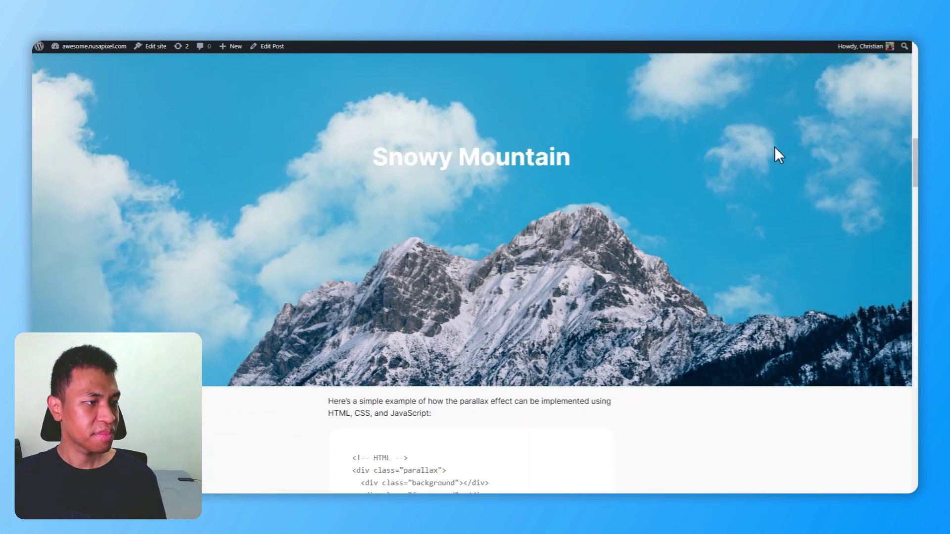
scroll(775, 148, "up", 1)
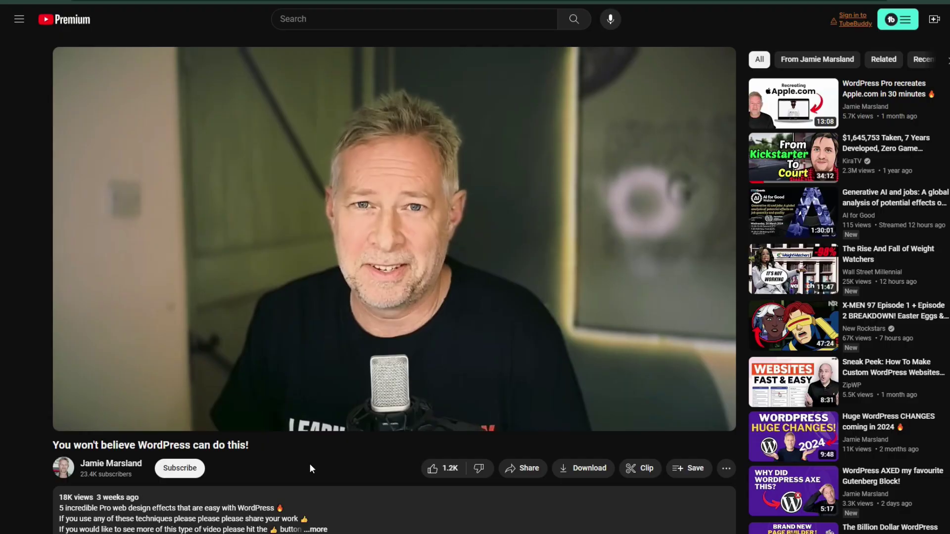